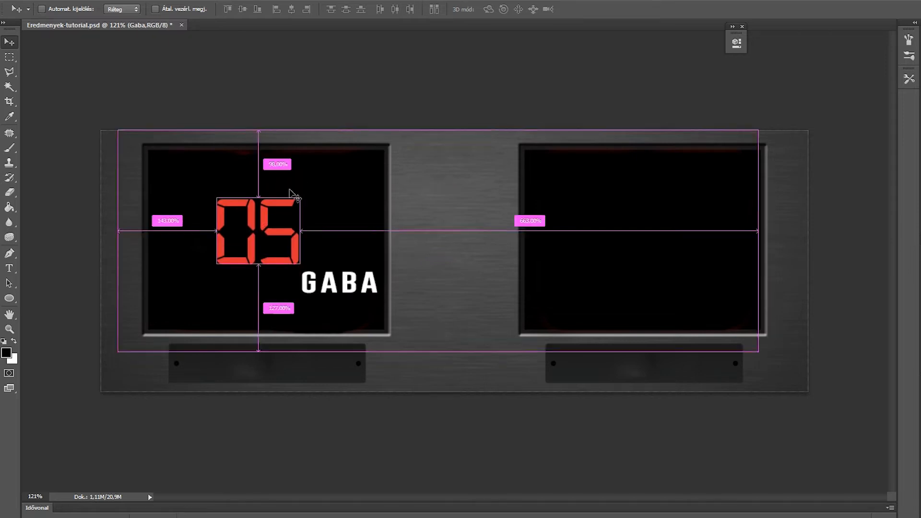
- Enlarge the red 05 score inside the first display and place the GabaVR logo between the two displays
left_click_drag(303, 196, 352, 176)
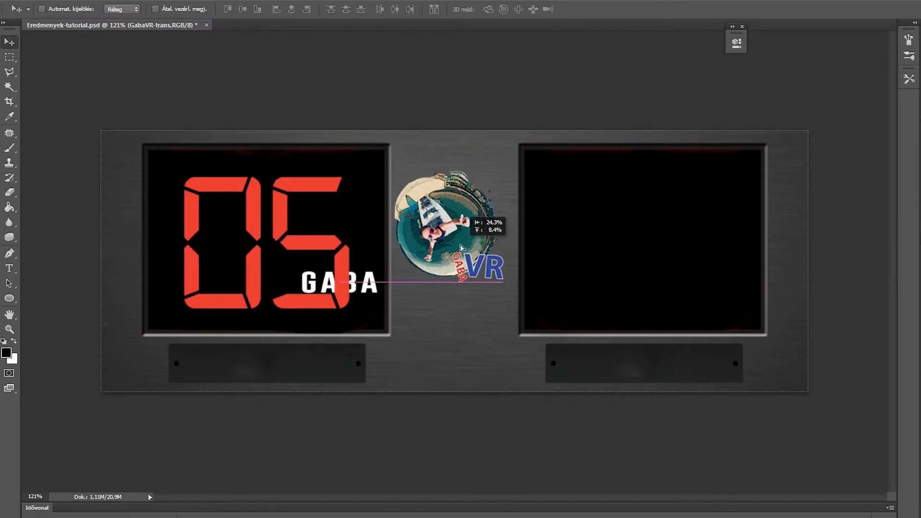
left_click_drag(456, 257, 464, 242)
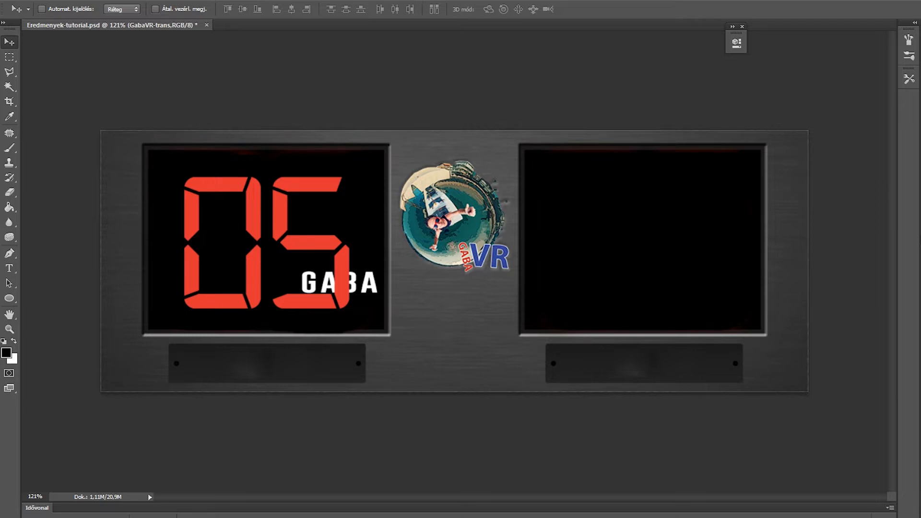
- Replace the last digit of the 05 score text with 6, 7 and 8 in turn
left_click_drag(285, 231, 331, 231)
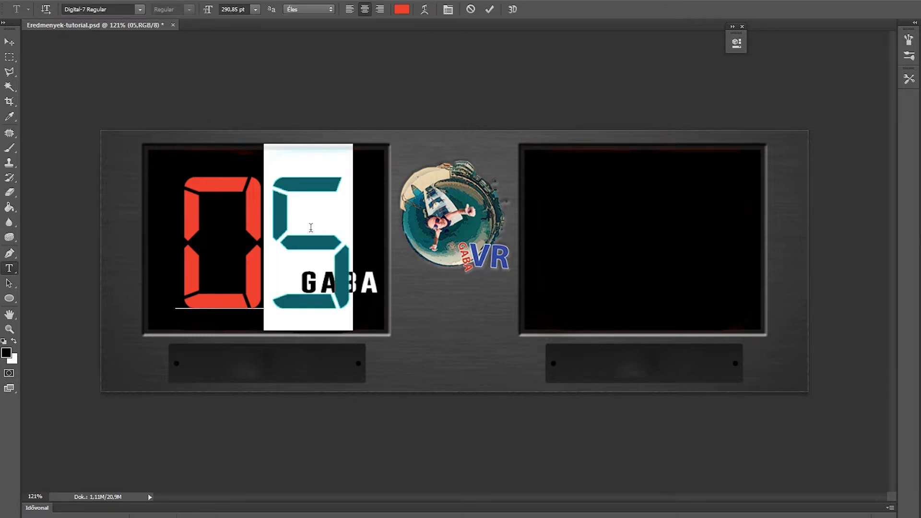
type("678")
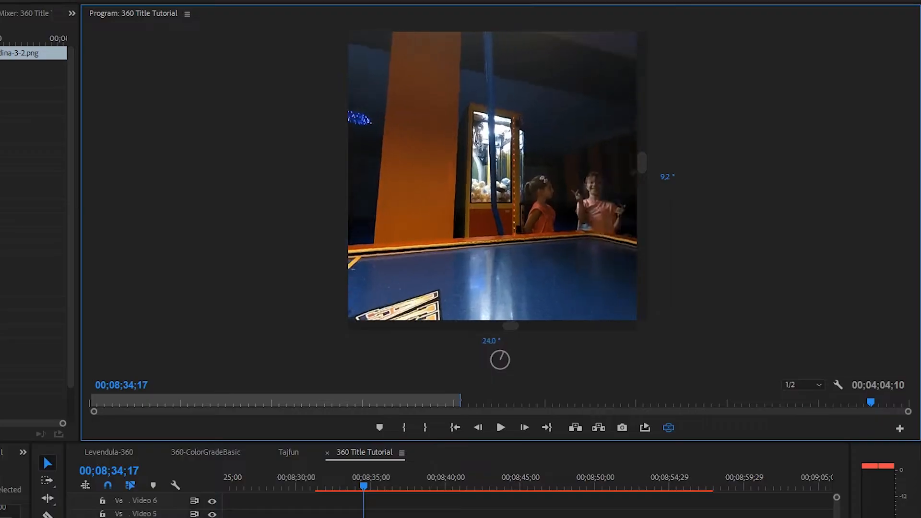
- Switch to Premiere Pro and look around the 360 arcade footage in the program monitor
left_click_drag(511, 326, 456, 327)
left_click_drag(595, 176, 379, 181)
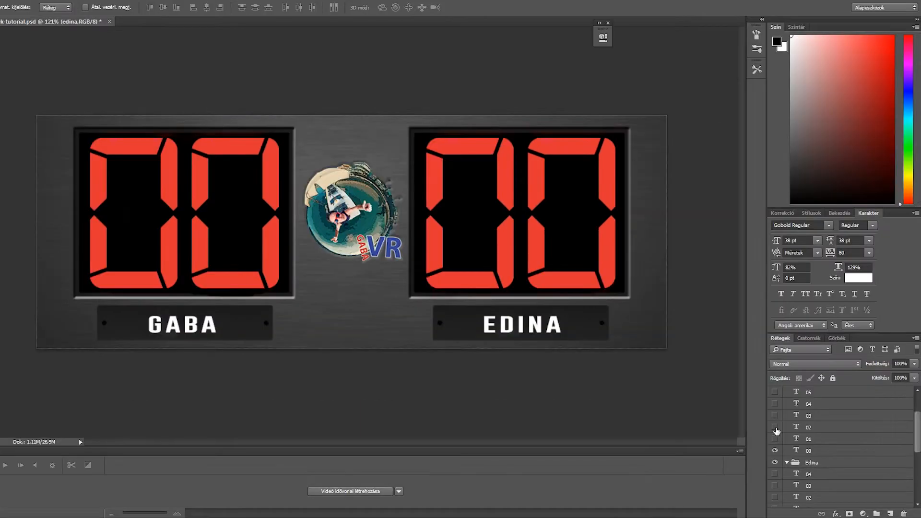
- Switch to Photoshop and inspect the numbered score layers inside the two players' layer groups
left_click(9, 2)
left_click(48, 91)
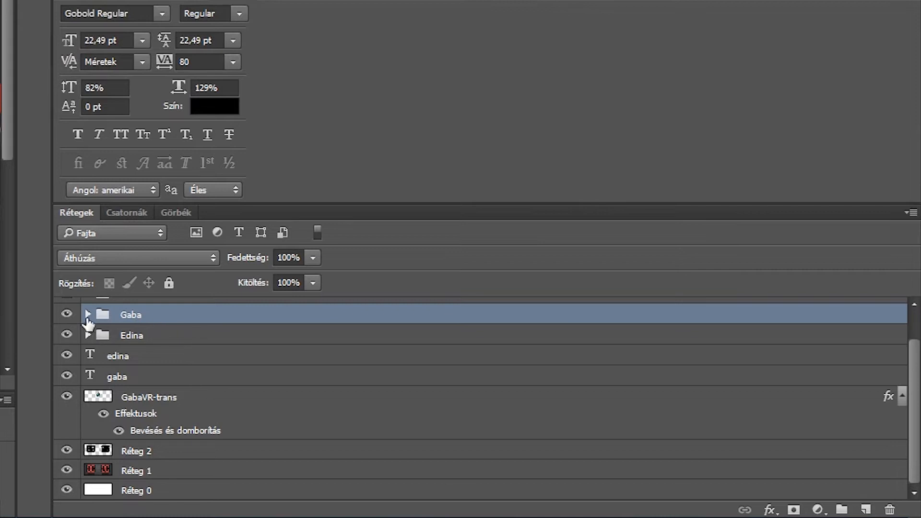
left_click(88, 315)
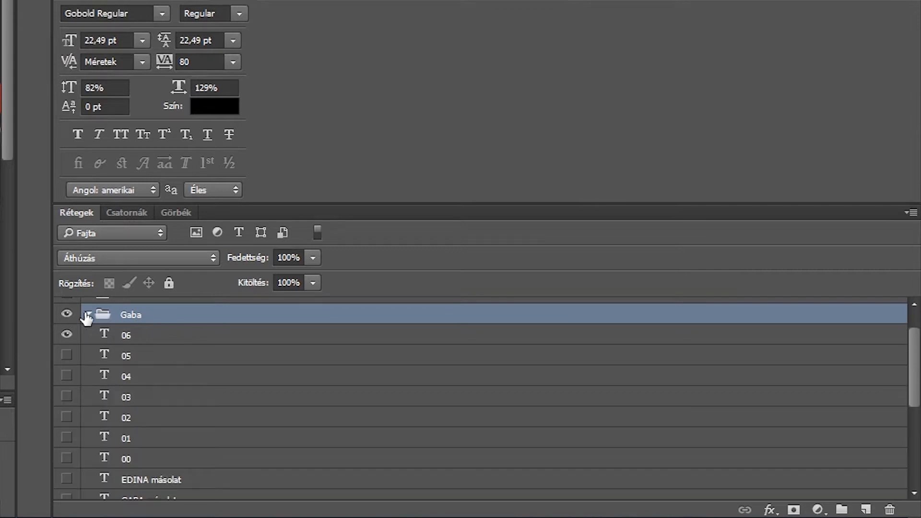
left_click(88, 315)
left_click(88, 335)
left_click(88, 335)
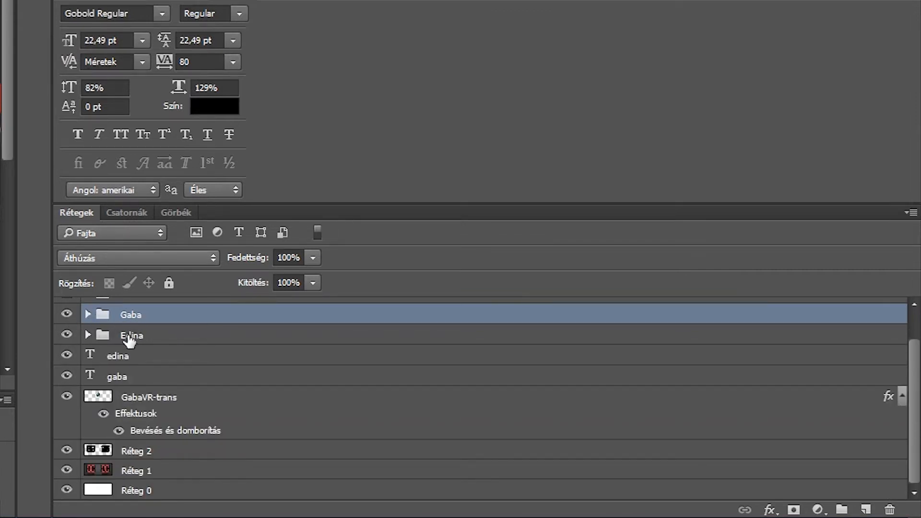
- Duplicate both players' score groups together with the two player name text layers
left_click(153, 381, "shift")
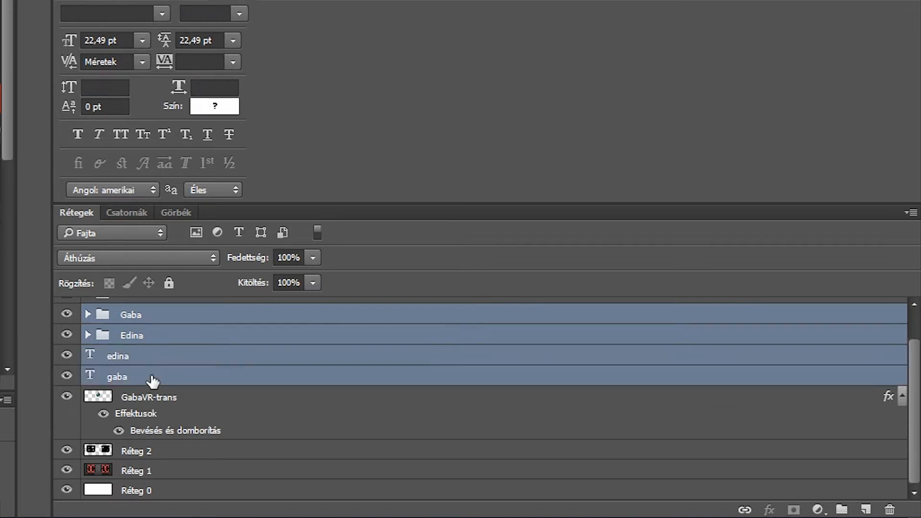
left_click_drag(152, 322, 868, 512)
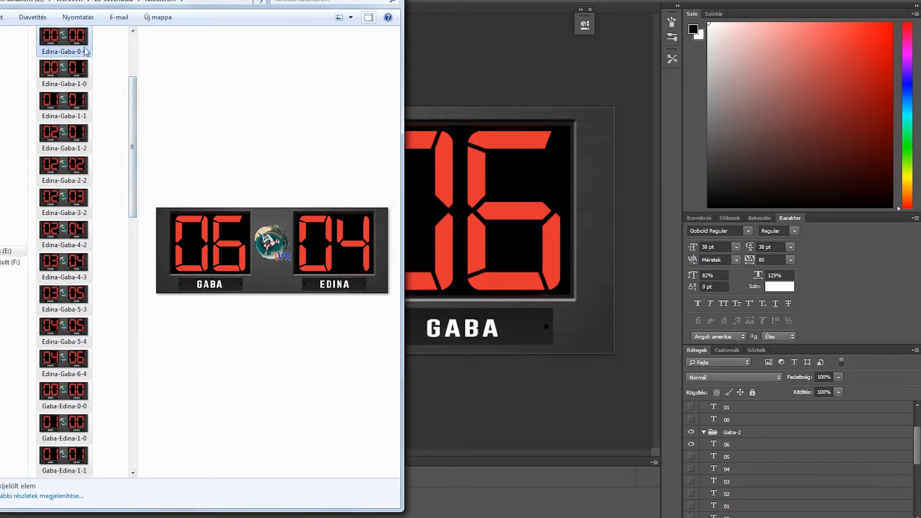
- Preview the exported scoreboard PNG images and import them into the Jatekterem bin in Premiere Pro
left_click(85, 51)
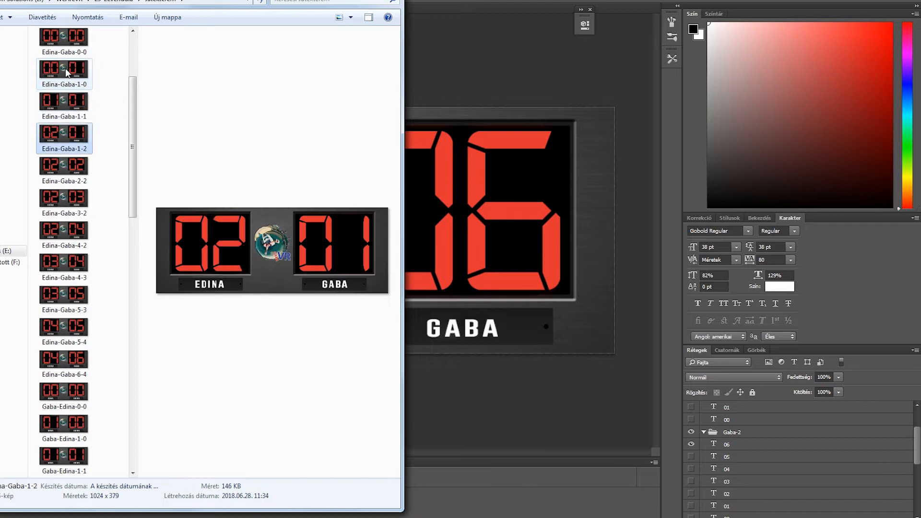
left_click_drag(577, 125, 190, 429)
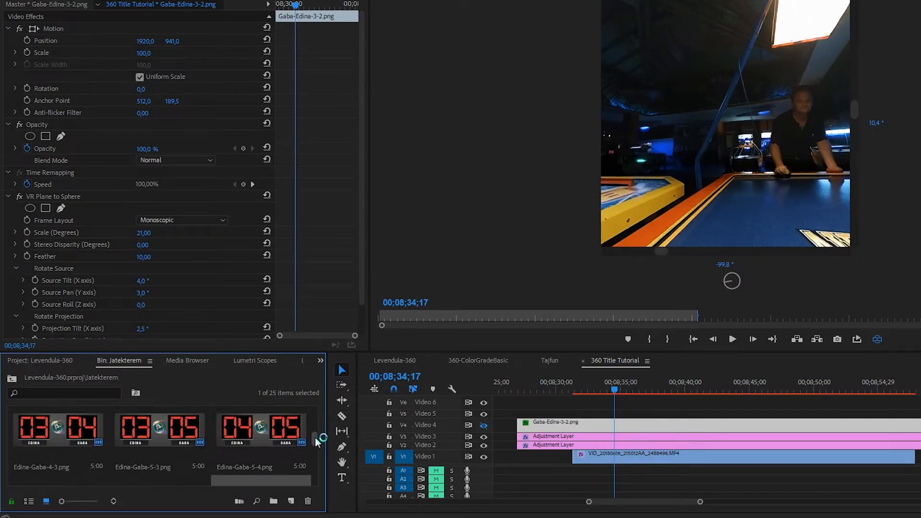
- Place the first set of scoreboard images on Video 4 and the set with swapped player sides on Video 5
left_click_drag(315, 444, 313, 468)
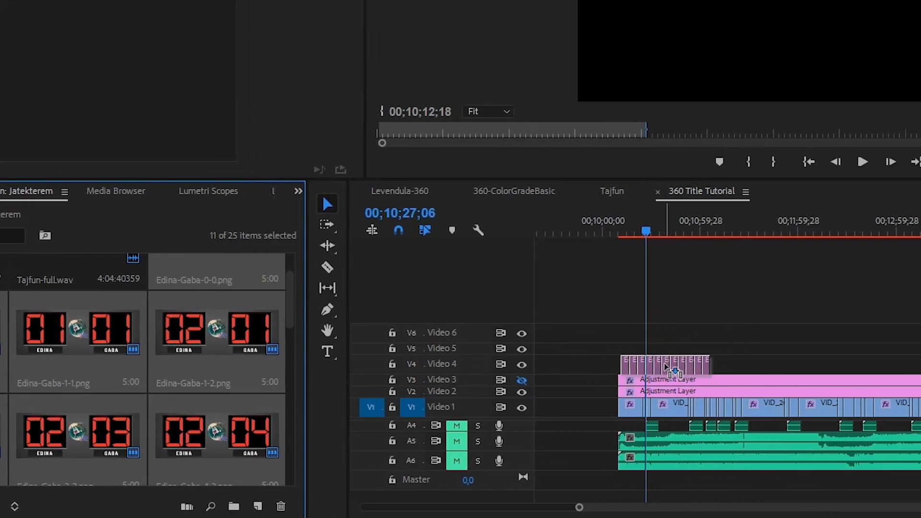
left_click_drag(568, 367, 586, 367)
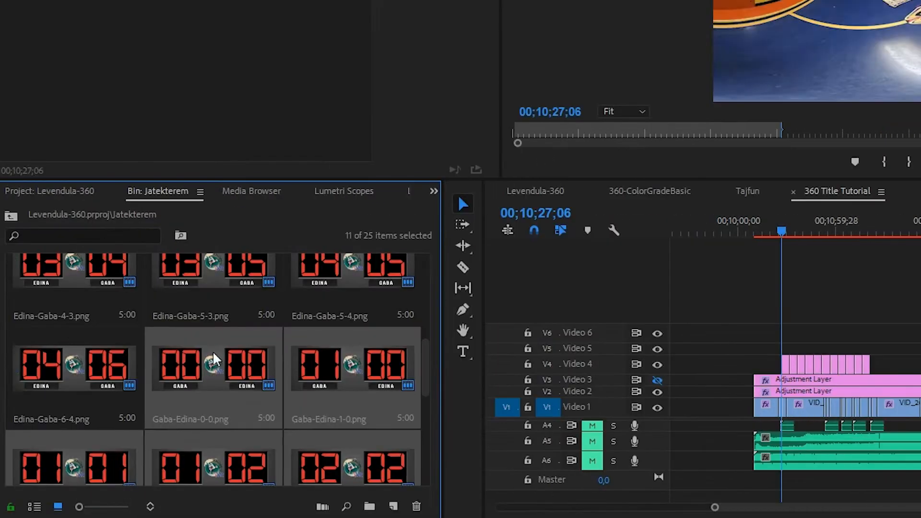
left_click_drag(212, 357, 552, 348)
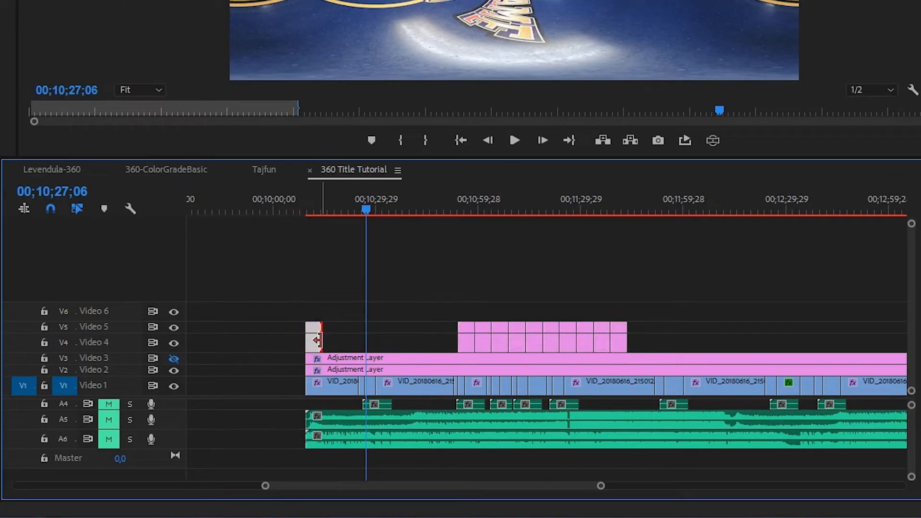
- Adjust the timing of the scoreboard clips on Video 4 and Video 5 to follow the cuts in the footage
left_click_drag(489, 350, 468, 350)
left_click_drag(545, 351, 561, 351)
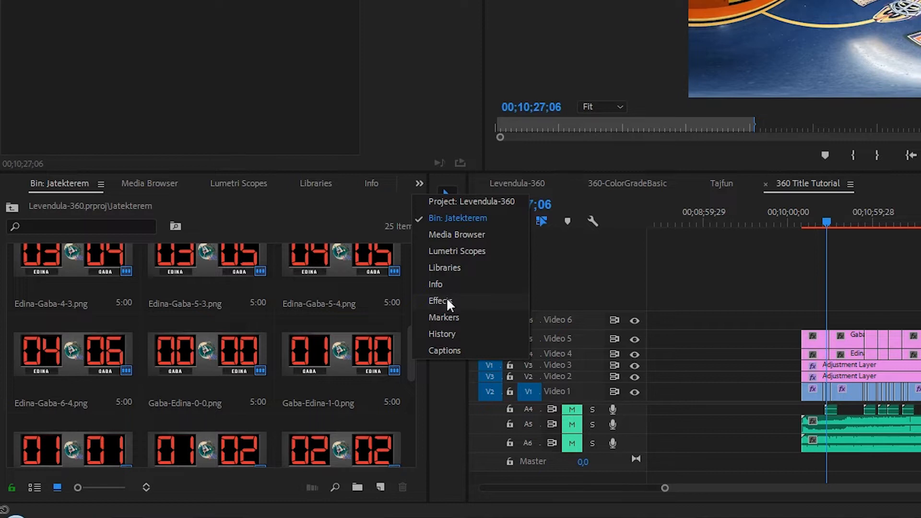
- Search the effects for "vr" and select VR Plane to Sphere
left_click(445, 301)
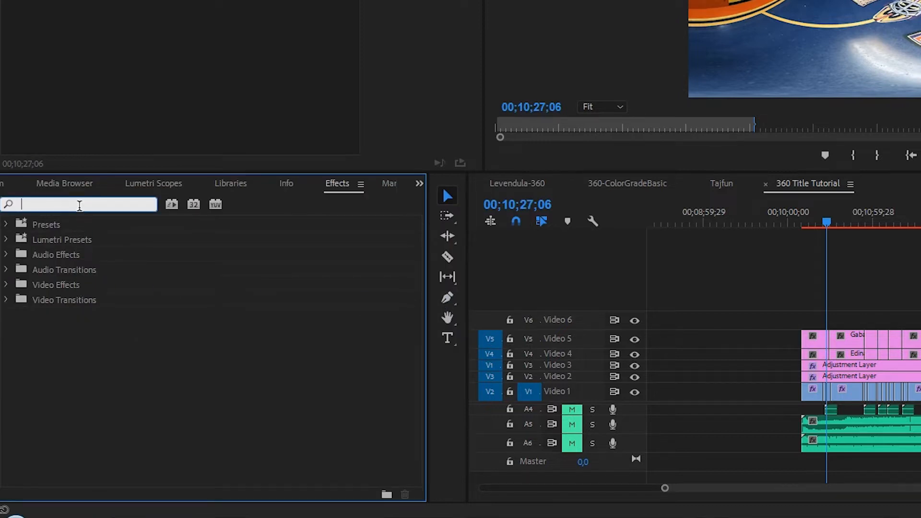
type("vr")
left_click_drag(422, 247, 419, 305)
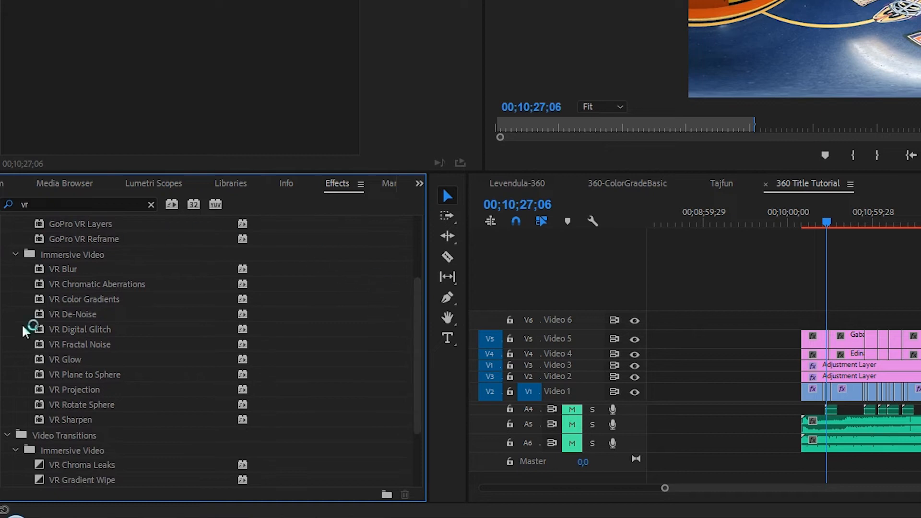
left_click(88, 379)
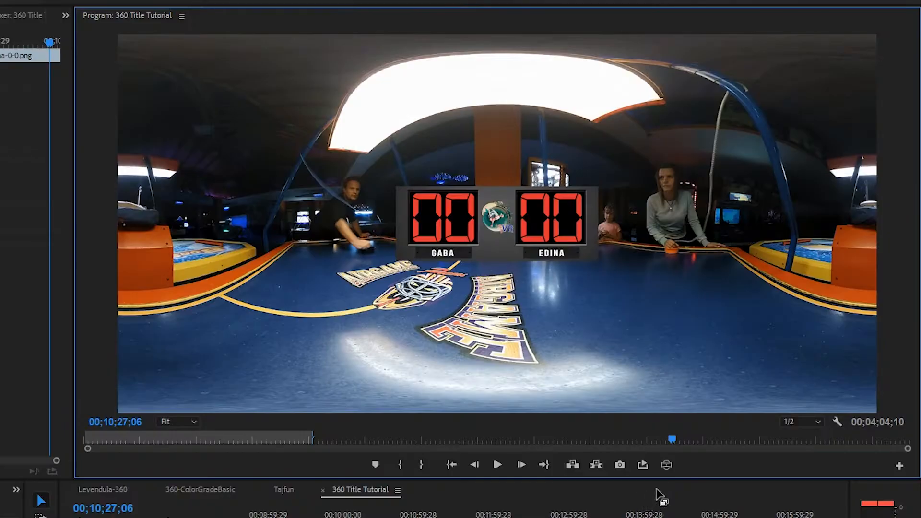
- Examine the uncorrected 0-0 scoreboard for distortion by looking around in the 360 preview
left_click(667, 464)
left_click_drag(517, 190, 447, 150)
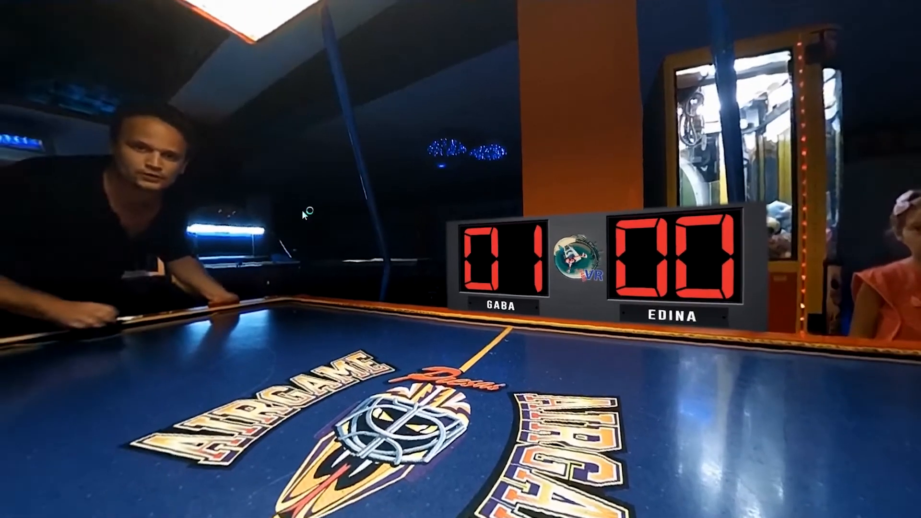
left_click_drag(303, 210, 187, 207)
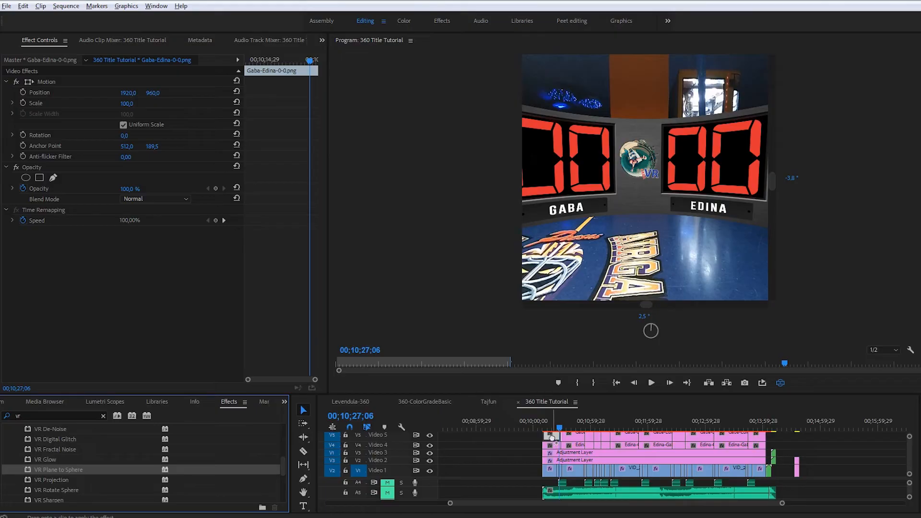
- Apply VR Plane to Sphere to the 0-0 scoreboard clip on Video 5 and compare it with the effect off and on
left_click_drag(552, 438, 552, 438)
left_click(16, 232)
left_click(16, 233)
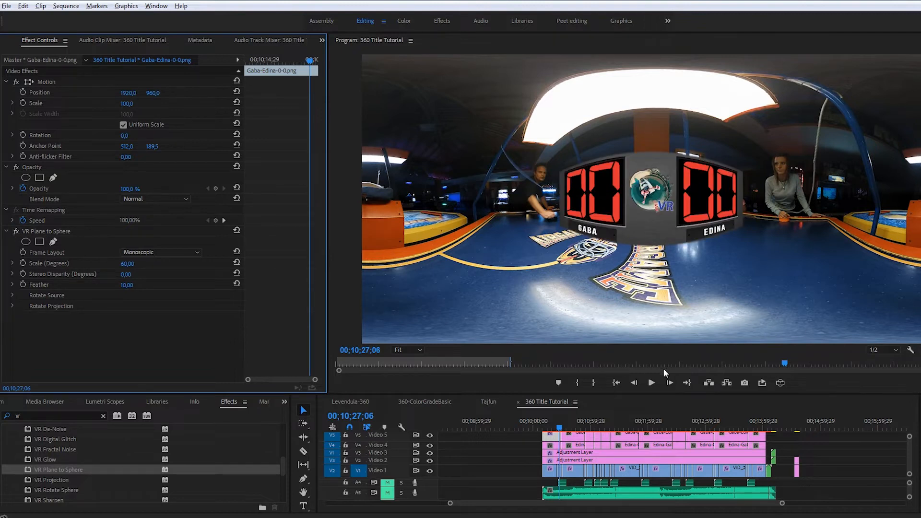
- Hide Video 4 and, in the 360 preview, set the VR Plane to Sphere scale to 21 degrees
left_click(780, 383)
left_click_drag(733, 321, 511, 218)
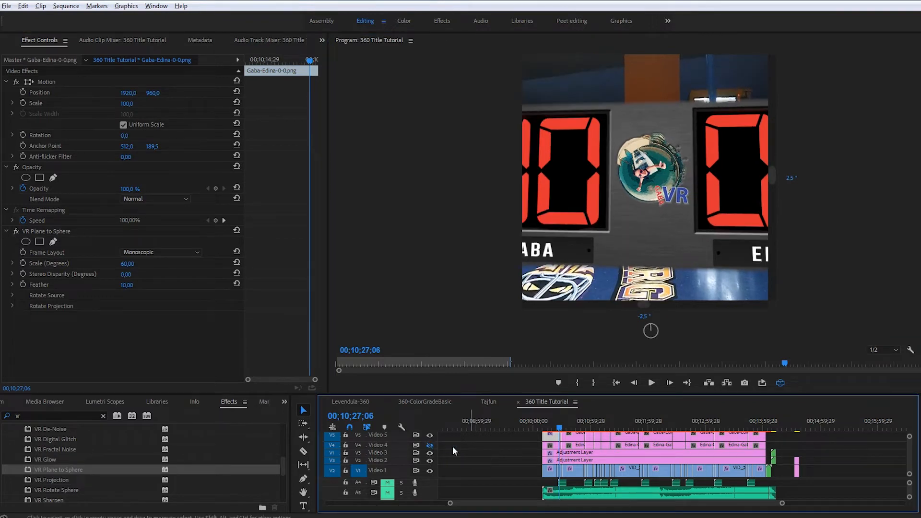
mouse_move(127, 264)
left_mouse_down()
mouse_move(105, 264)
mouse_move(124, 264)
left_mouse_up()
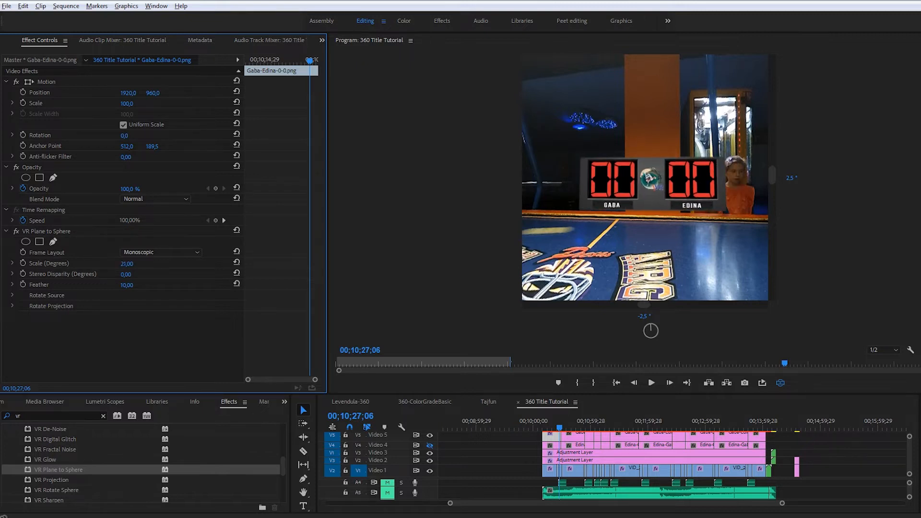
- Check the scaled scoreboard's position against the table and wall from several angles in the 360 preview
left_click_drag(702, 174, 677, 173)
left_click_drag(602, 182, 623, 185)
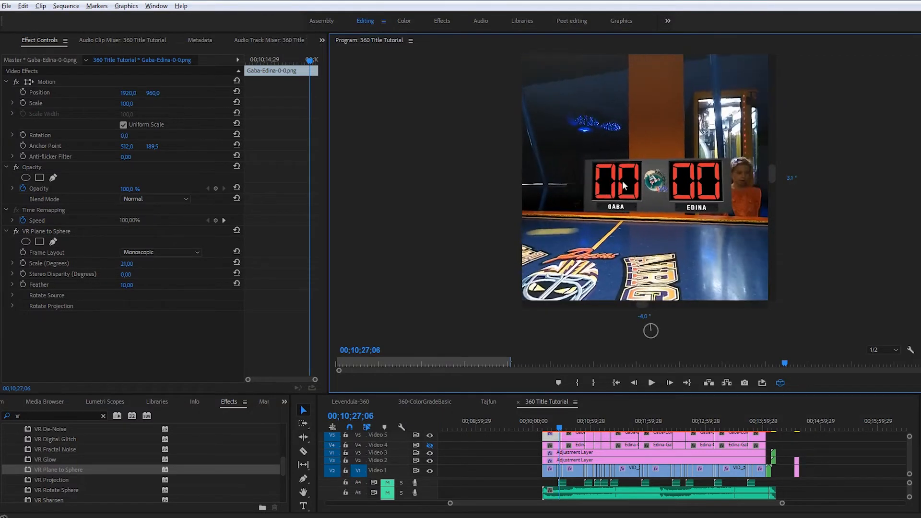
left_click_drag(661, 219, 702, 202)
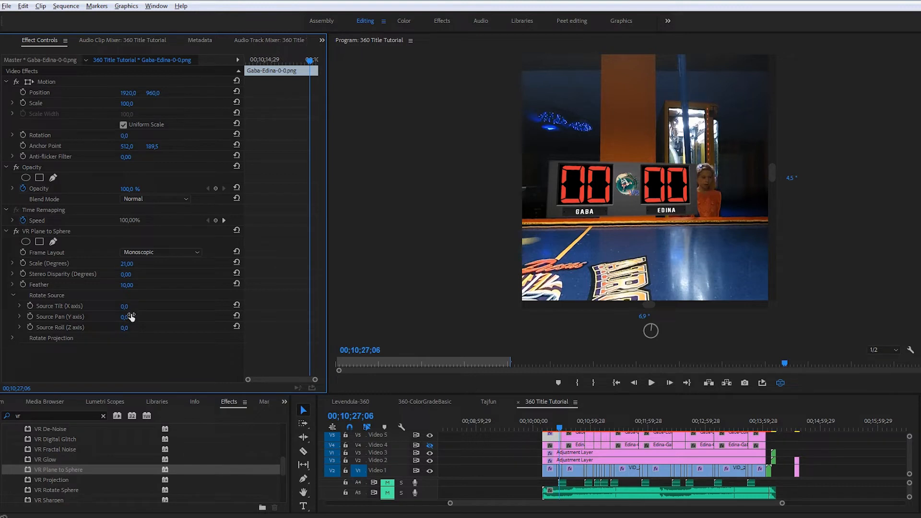
- Set the scoreboard's Source Pan to 4° and Source Tilt to 3°, checking its perspective in the 360 preview
left_click_drag(126, 319, 112, 301)
mouse_move(620, 193)
left_mouse_down()
mouse_move(621, 221)
mouse_move(625, 151)
mouse_move(616, 183)
left_mouse_up()
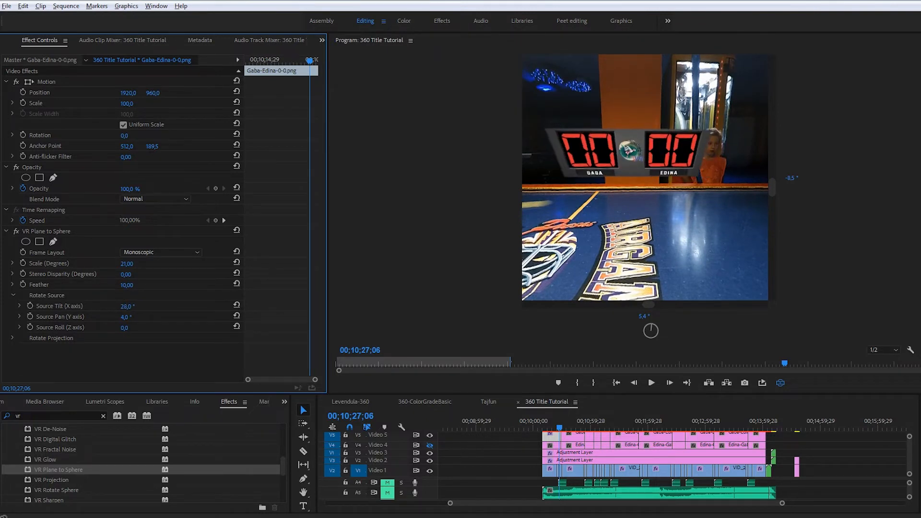
left_click_drag(589, 274, 612, 264)
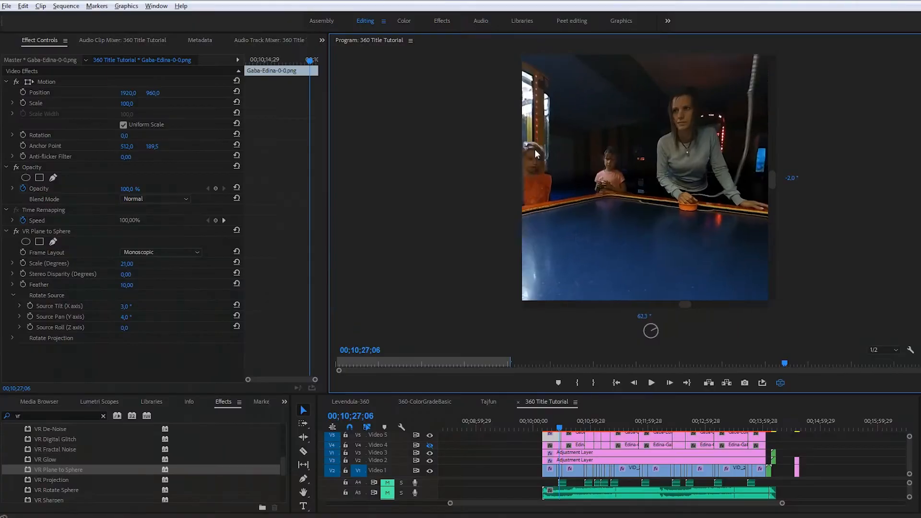
left_click_drag(534, 149, 685, 152)
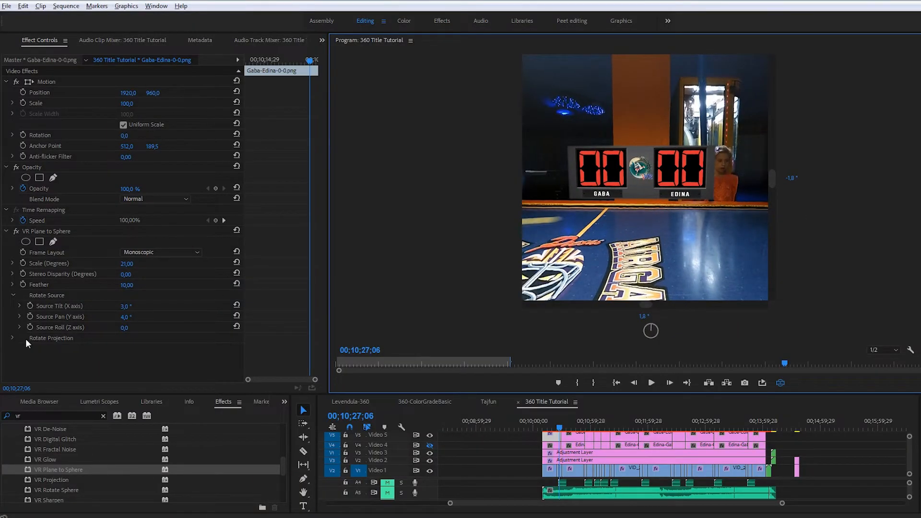
- Set the scoreboard's Projection Tilt to 1° and check its placement above the table edge
left_click(13, 338)
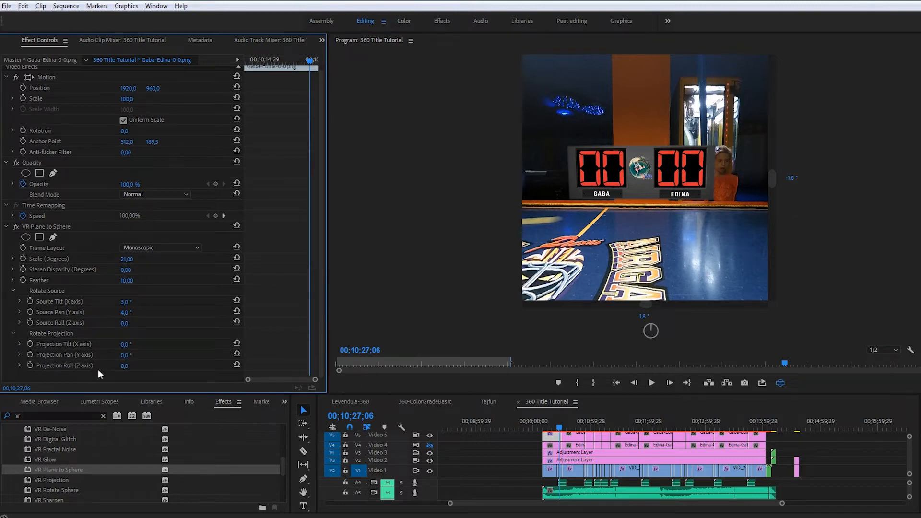
mouse_move(126, 344)
left_mouse_down()
mouse_move(154, 345)
mouse_move(104, 345)
mouse_move(126, 345)
left_mouse_up()
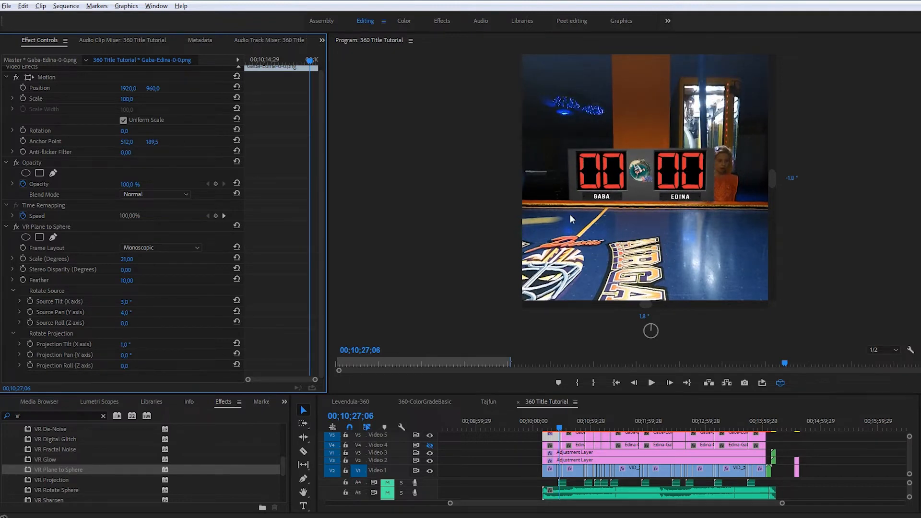
left_click_drag(565, 229, 707, 203)
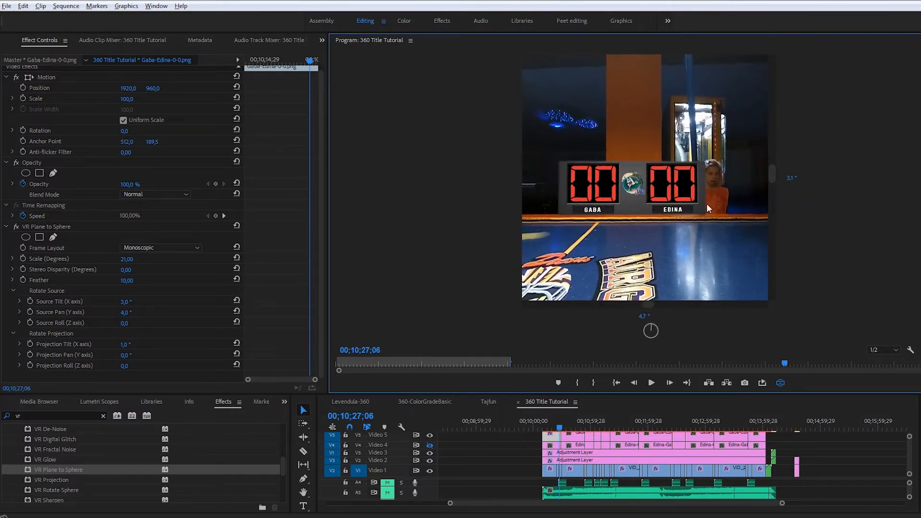
- Apply VR Plane to Sphere to the 0-0 scoreboard clip on Video 4 and set its scale to 21 degrees
left_click(781, 383)
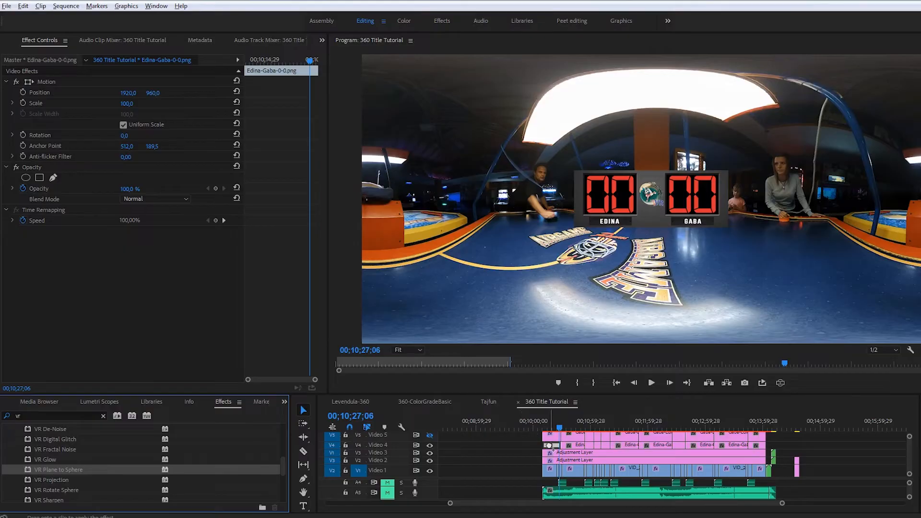
left_click_drag(550, 446, 551, 449)
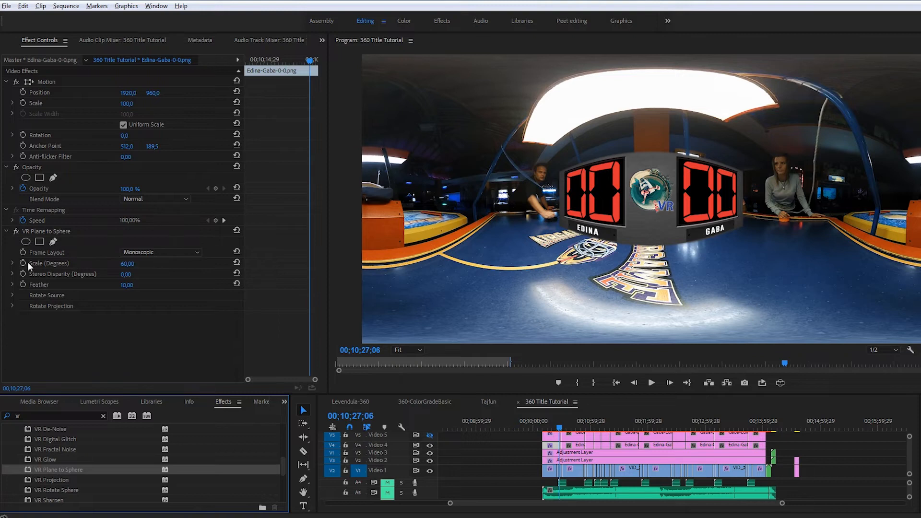
mouse_move(128, 267)
left_mouse_down()
mouse_move(109, 266)
mouse_move(122, 266)
left_mouse_up()
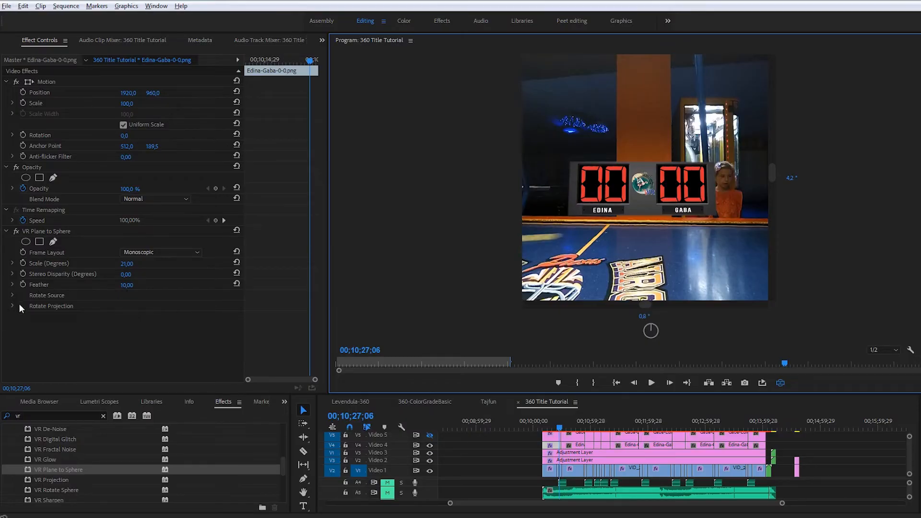
- Set the Video 4 scoreboard's Projection Pan to 182°, checking its placement at the opposite end of the 360 preview
left_click(13, 306)
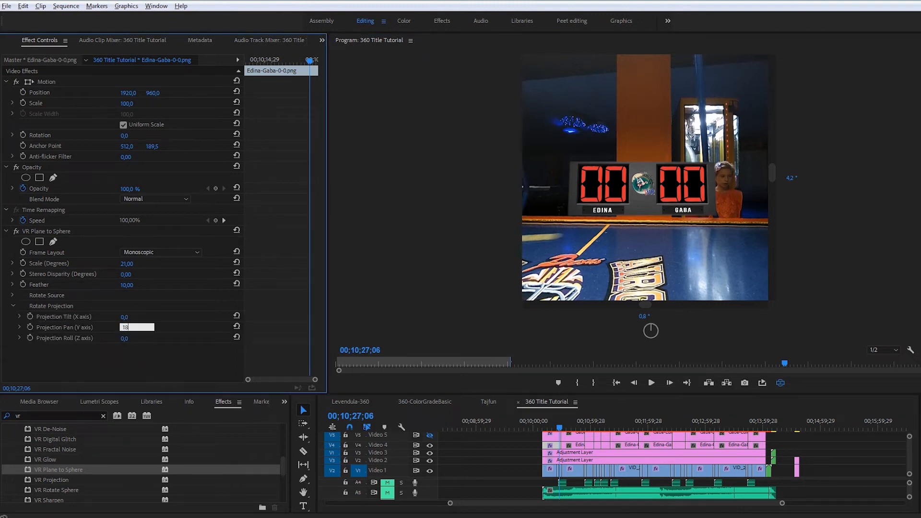
key("Return")
left_click_drag(688, 204, 504, 207)
left_click_drag(683, 195, 635, 192)
left_click_drag(127, 327, 129, 328)
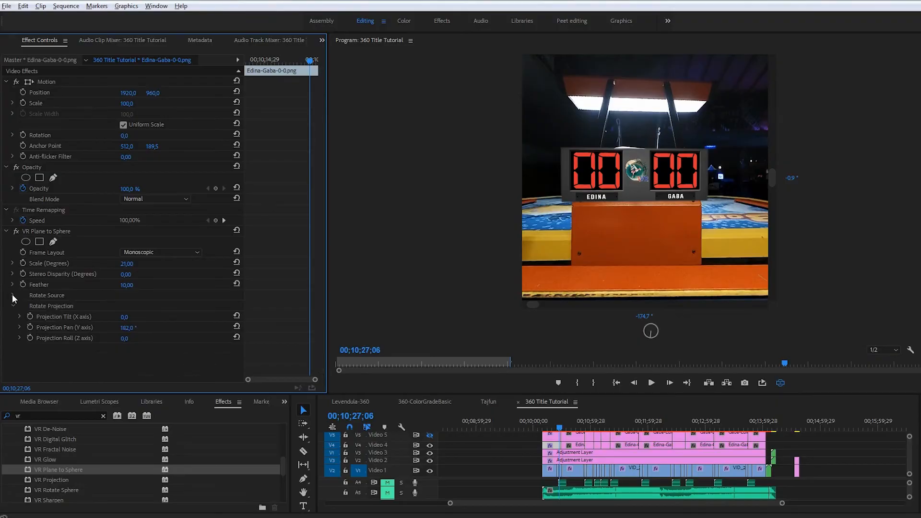
- Set the opposite scoreboard's Source Pan to 4° and Projection Pan to 181°, and switch the preview back to the flat equirectangular view
left_click(12, 294)
left_click(124, 312)
type("5")
key("Return")
left_click_drag(126, 312, 125, 312)
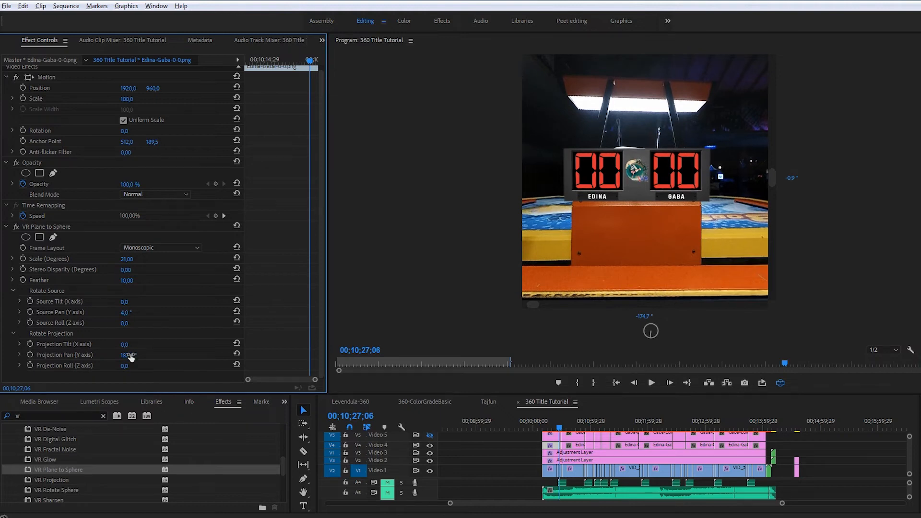
key("Return")
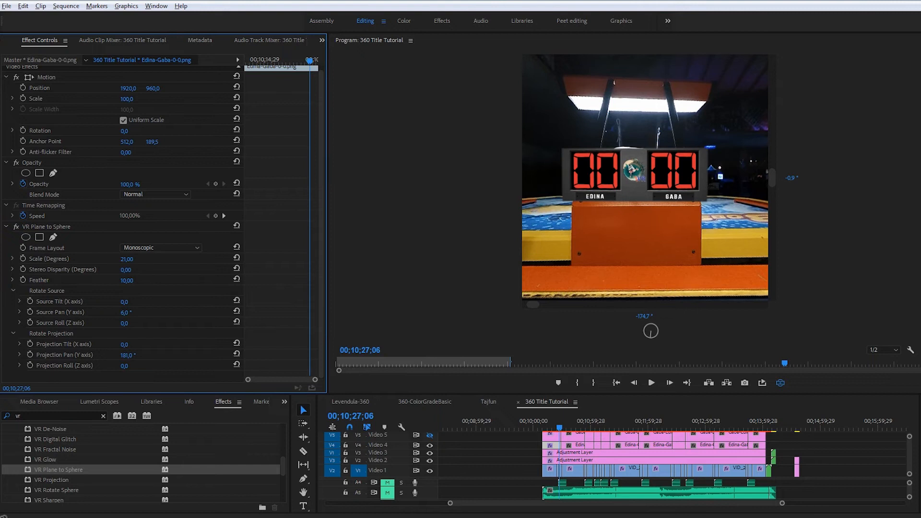
left_click_drag(125, 312, 125, 313)
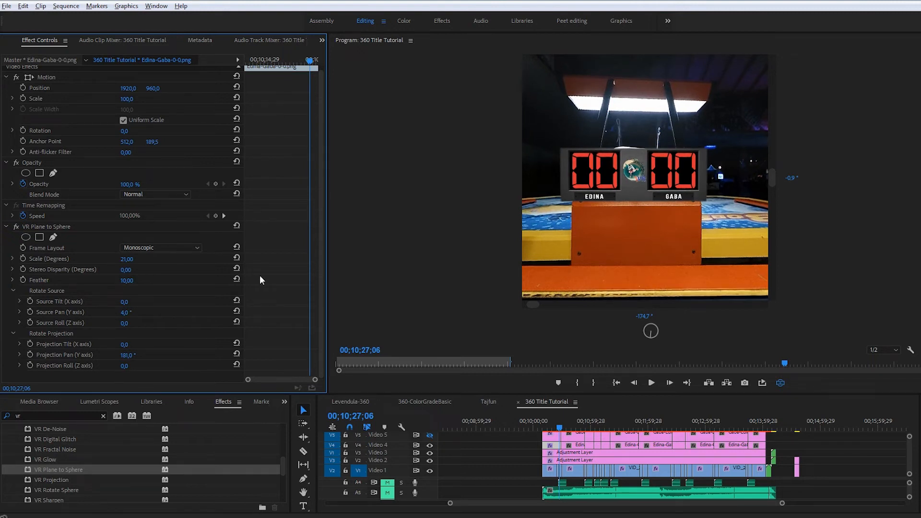
left_click(781, 383)
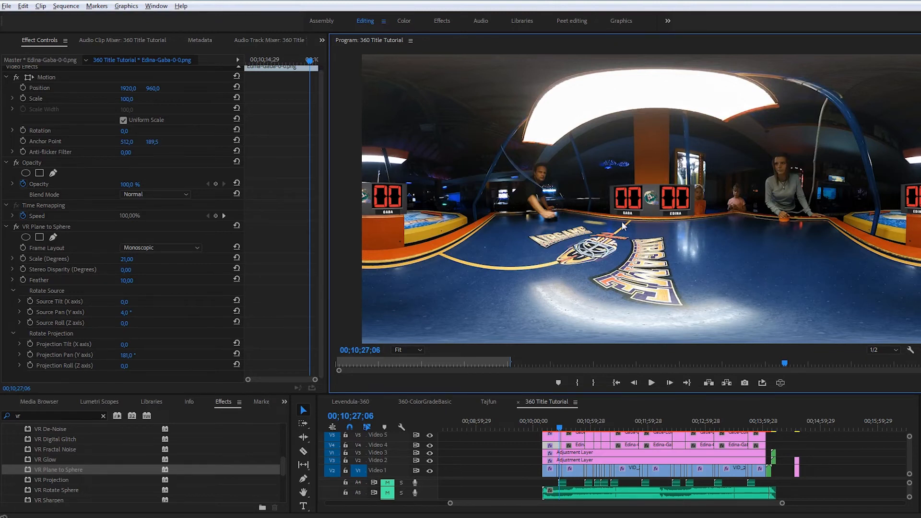
- Copy the 0-0 scoreboard clip on Video 5 and paste only its VR Plane to Sphere effect onto the track's remaining scoreboard clips
right_click(546, 442)
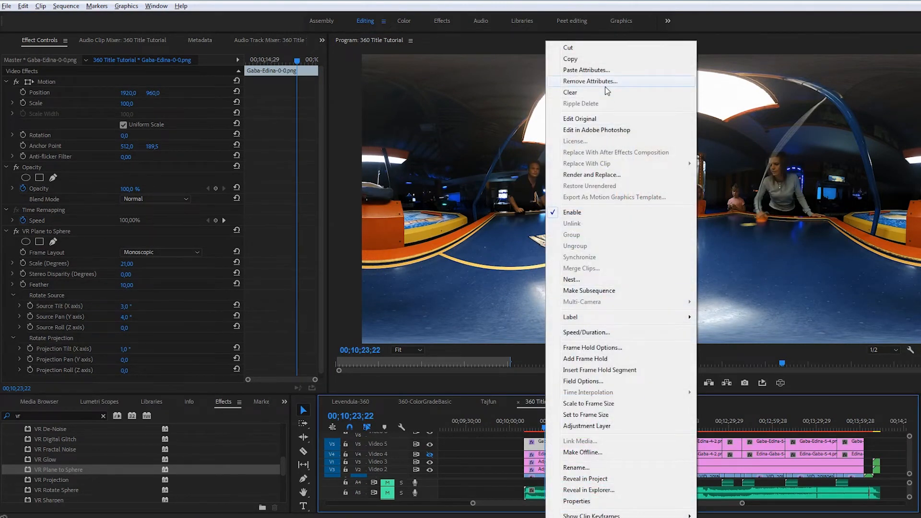
left_click(603, 58)
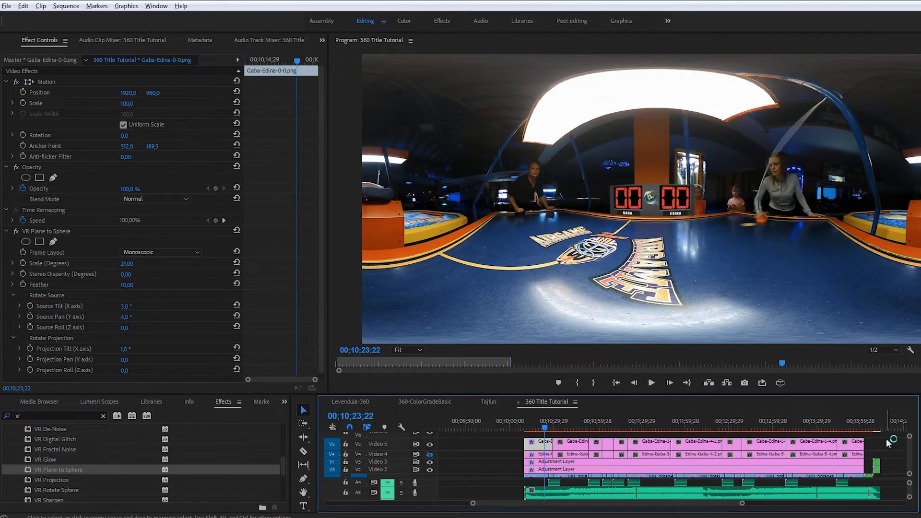
left_click_drag(884, 441, 565, 452)
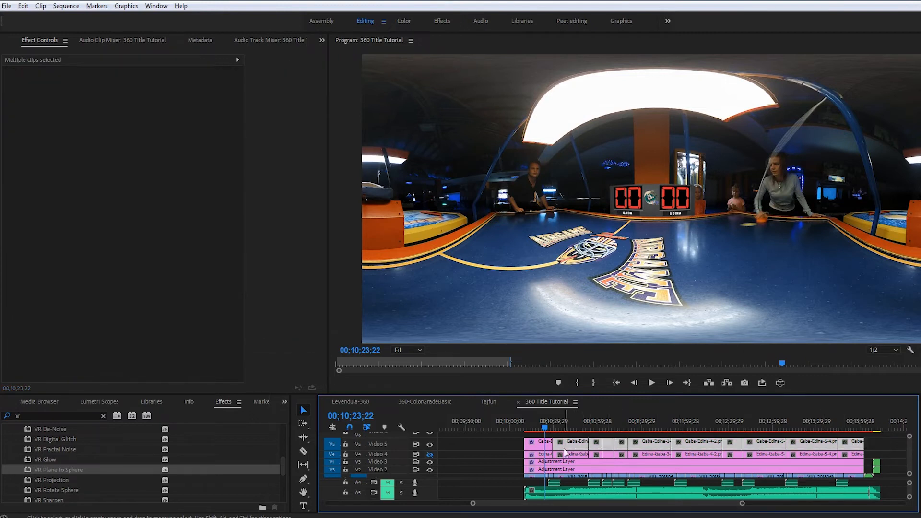
right_click(710, 447)
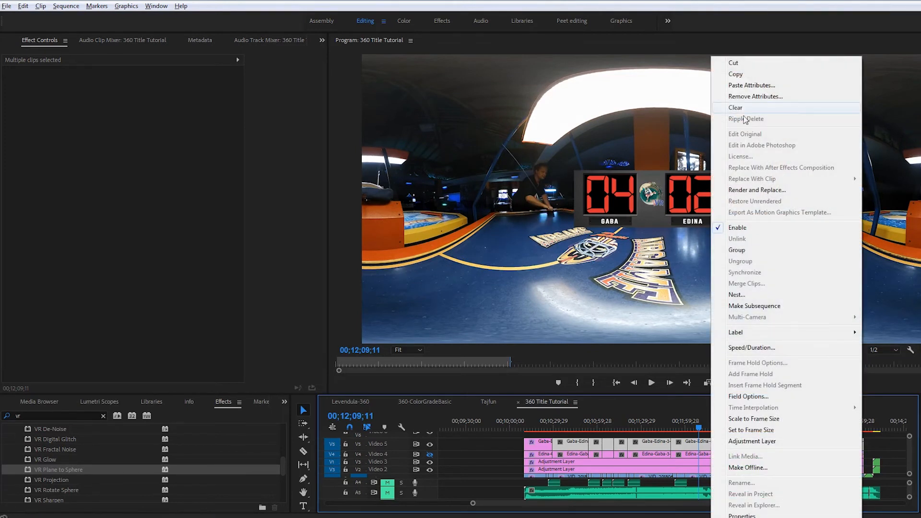
left_click(751, 85)
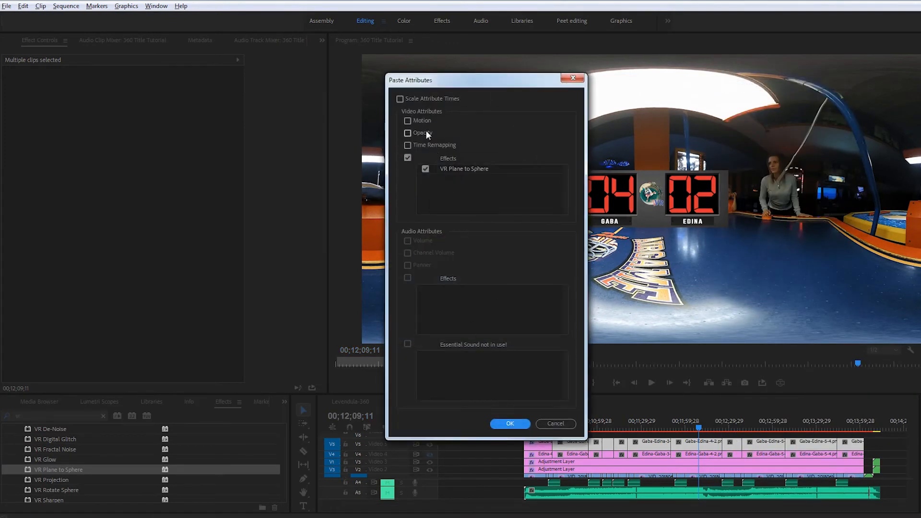
left_click(508, 423)
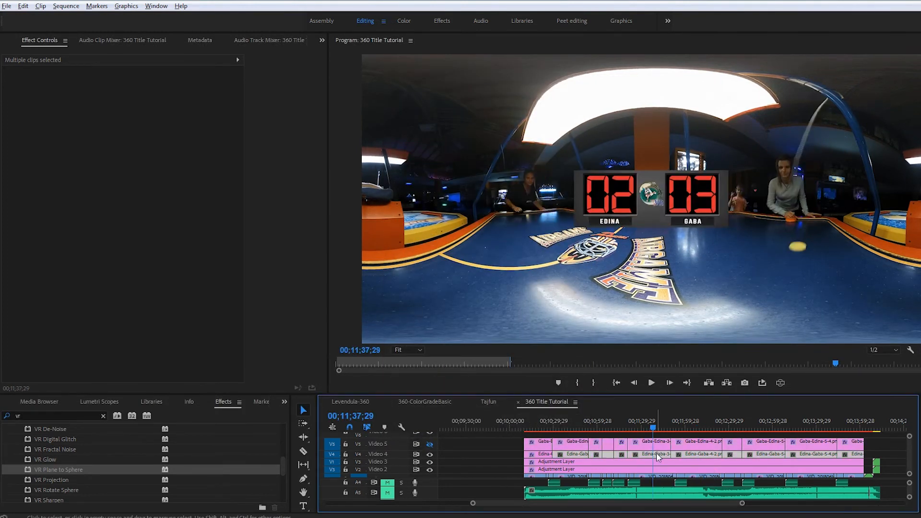
- Paste only the VR Plane to Sphere attributes onto the remaining scoreboard clips on Video 4 and advance one frame
right_click(657, 453)
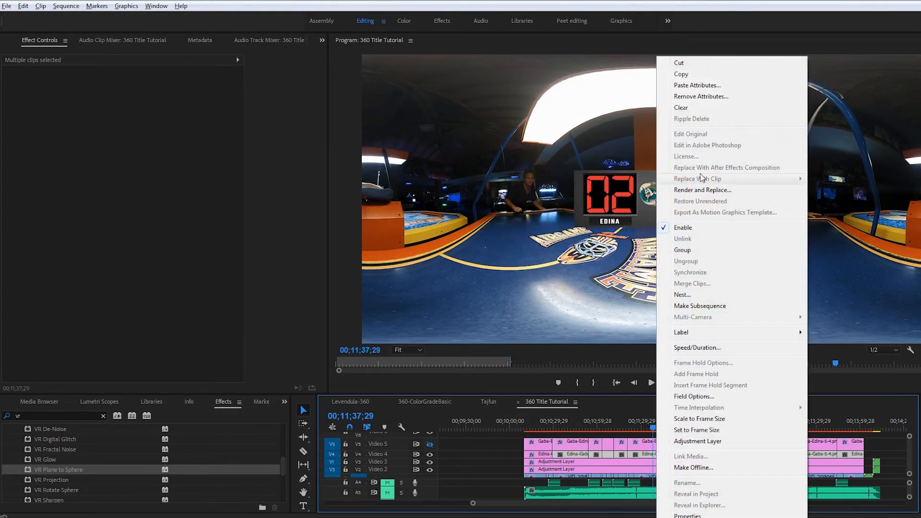
left_click(708, 86)
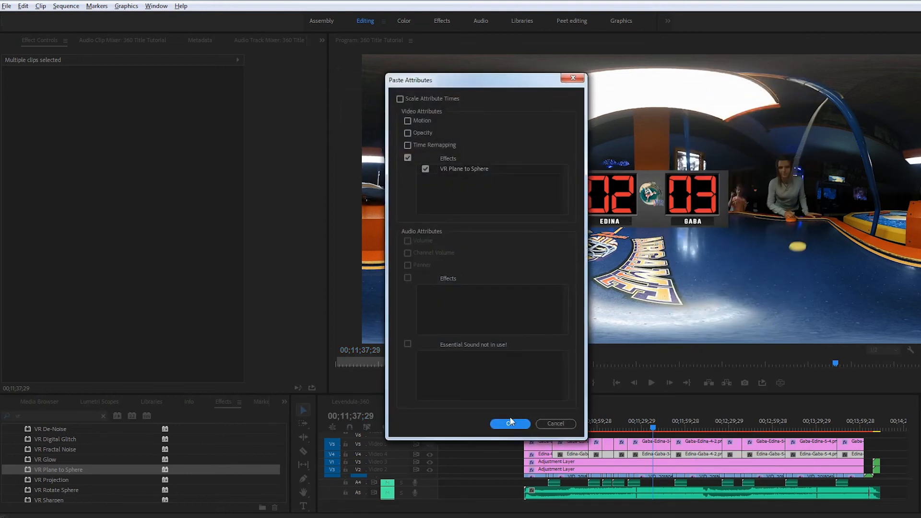
left_click(510, 424)
key("Right")
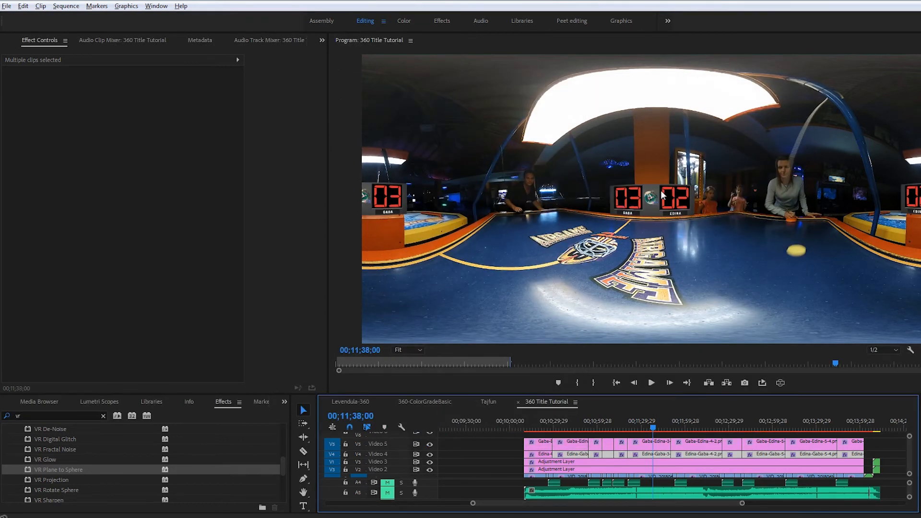
- Check the placement of the scoreboards by turning around in the 360 preview
left_click(781, 383)
left_click_drag(690, 183, 493, 173)
left_click_drag(695, 173, 608, 171)
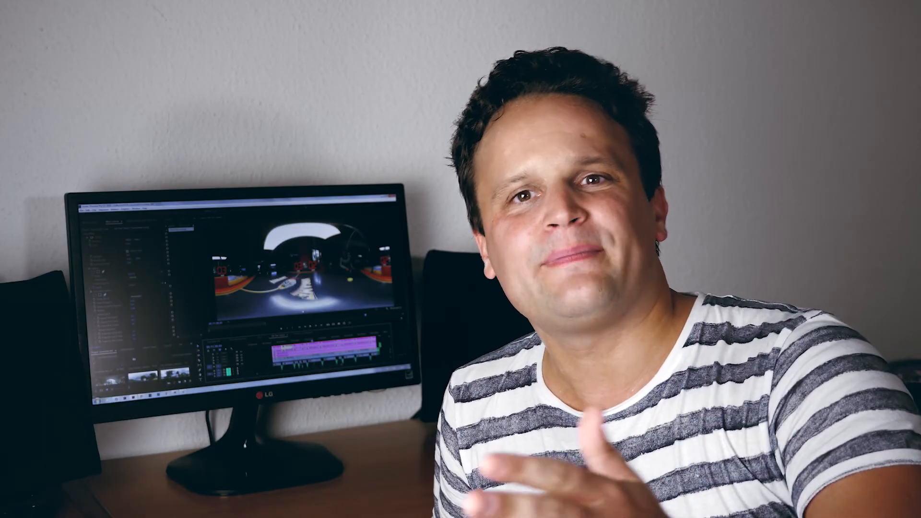